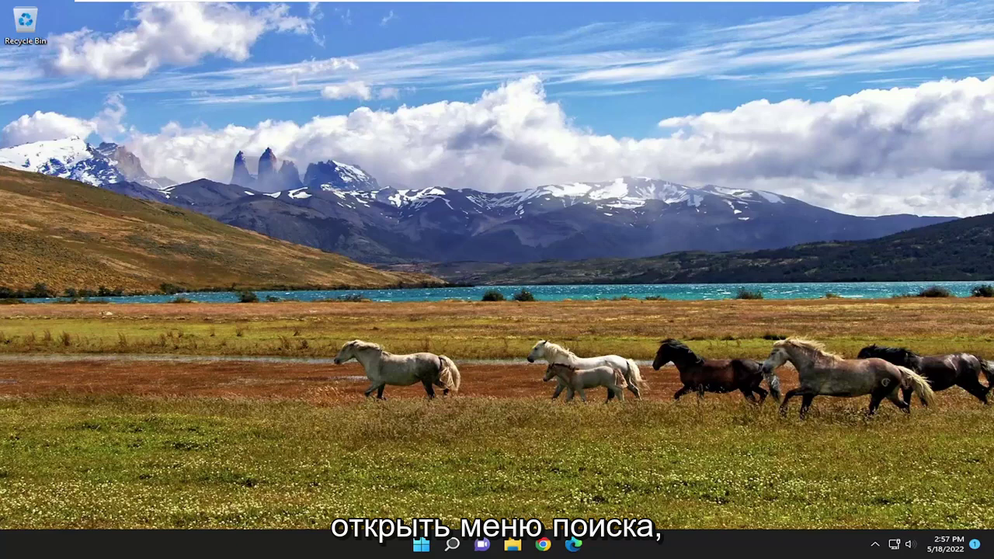
Search Windows for 'settings' and launch the Settings app from Best match.
{"action": "left_click", "coordinate": [452, 543]}
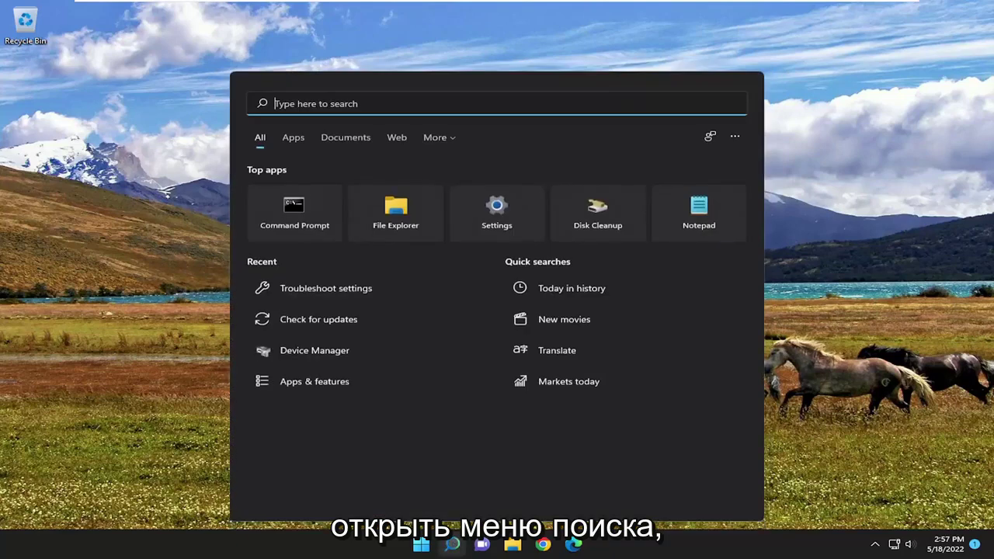
{"action": "type", "text": "sett"}
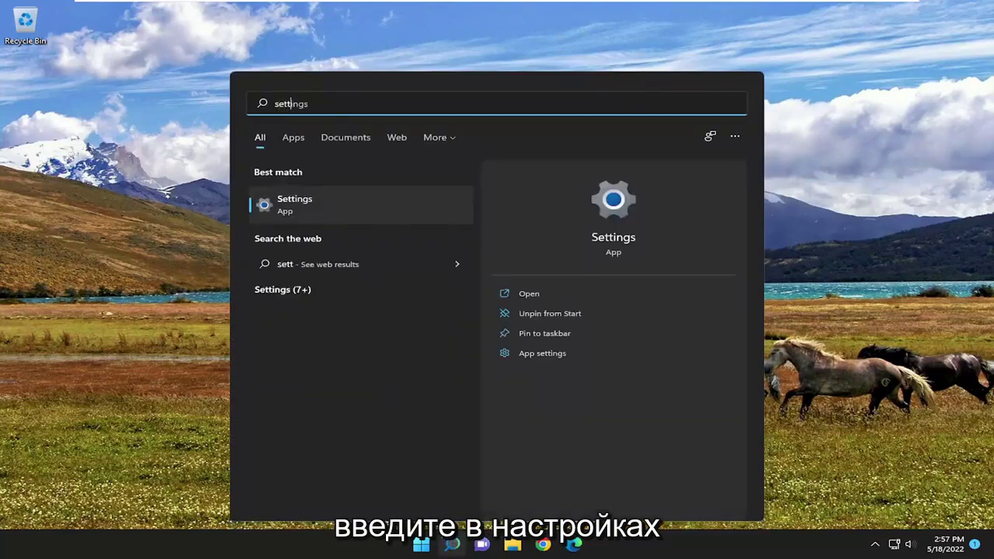
{"action": "type", "text": "ings"}
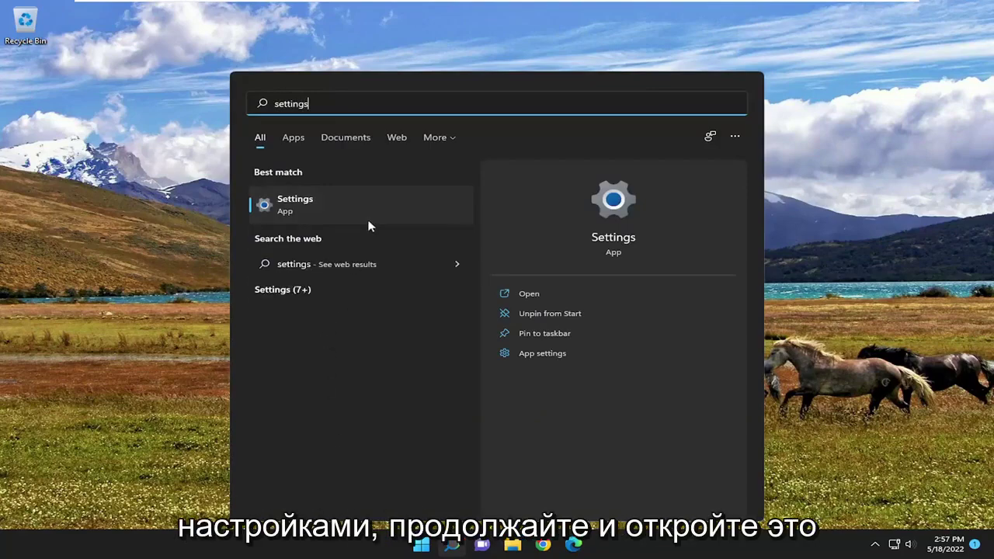
{"action": "left_click", "coordinate": [368, 206]}
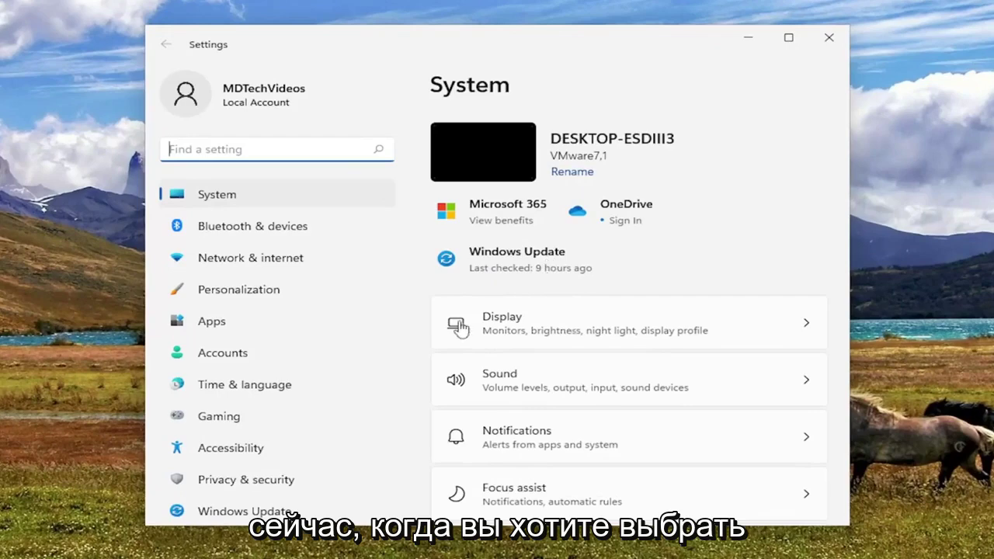
Go to Windows Update's Advanced options and bring Additional options into view.
{"action": "left_click", "coordinate": [233, 509]}
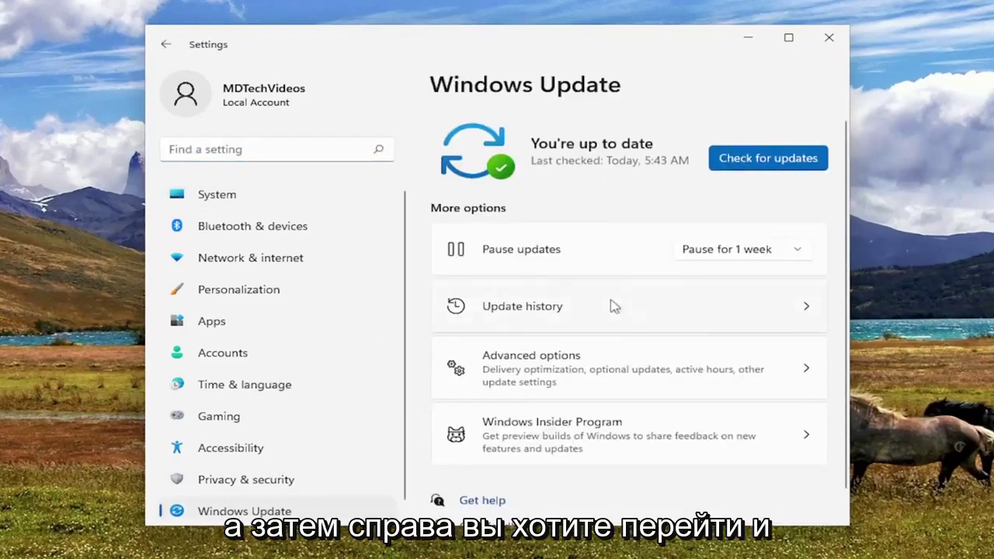
{"action": "scroll", "coordinate": [609, 306], "scroll_direction": "down", "scroll_amount": 1}
{"action": "left_click", "coordinate": [528, 339]}
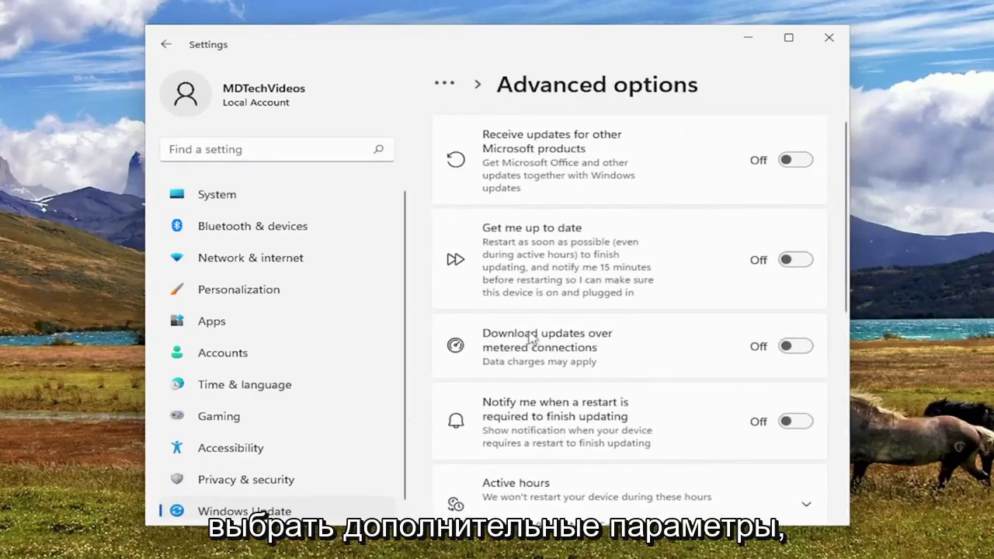
{"action": "scroll", "coordinate": [562, 355], "scroll_direction": "down", "scroll_amount": 4}
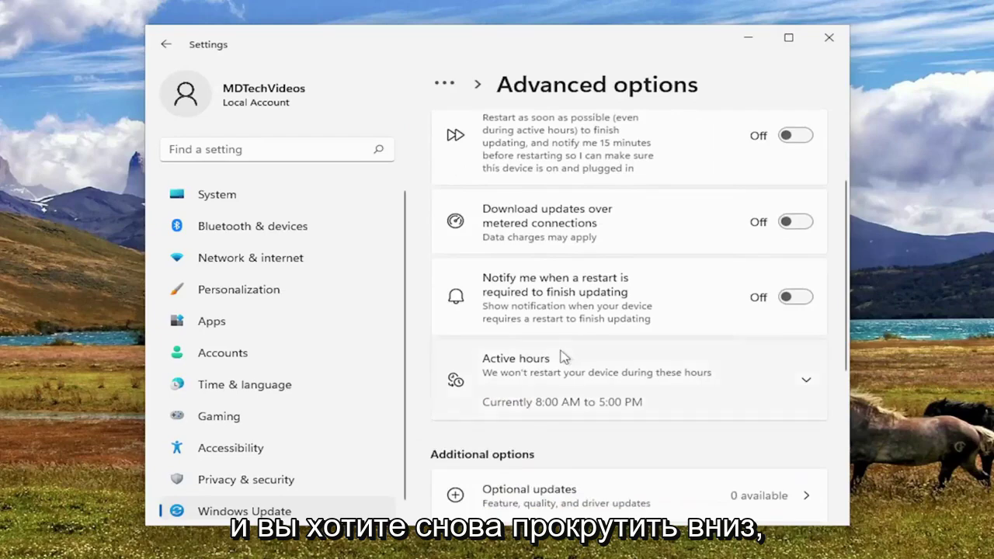
{"action": "scroll", "coordinate": [561, 355], "scroll_direction": "down", "scroll_amount": 2}
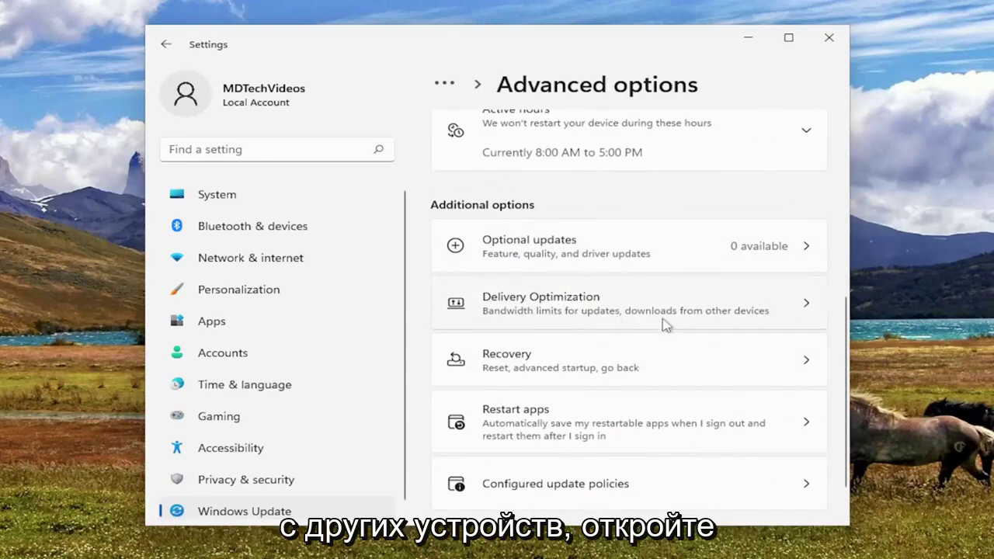
On the Delivery Optimization page, switch Allow downloads from other PCs to Off.
{"action": "left_click", "coordinate": [696, 322]}
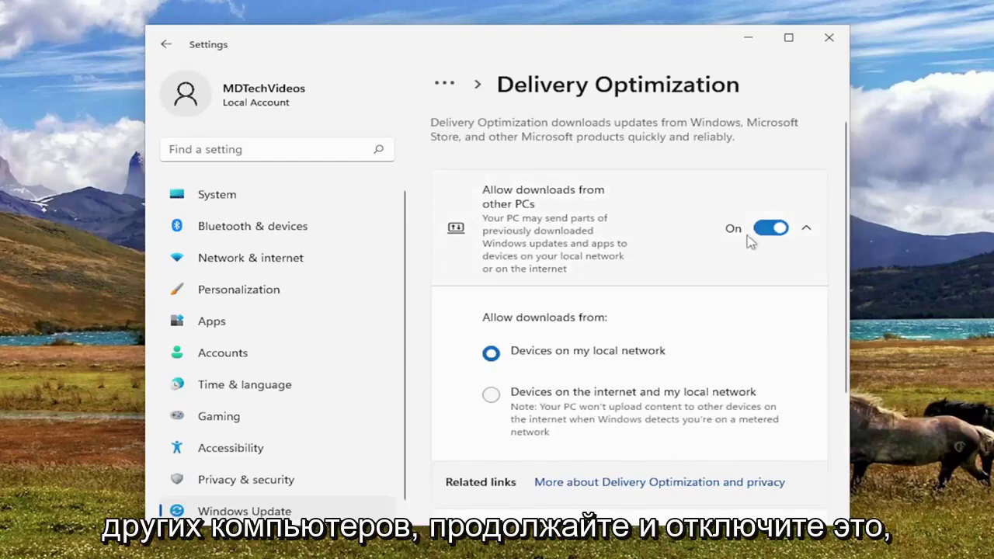
{"action": "left_click", "coordinate": [758, 231]}
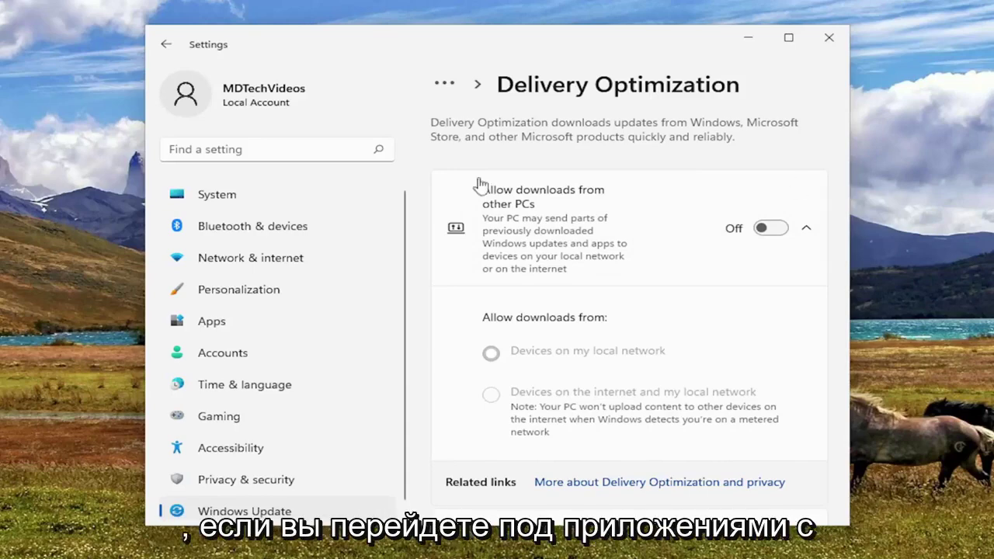
Filter Apps & features by 'xbox' and open the Xbox app's Advanced options.
{"action": "left_click", "coordinate": [208, 330]}
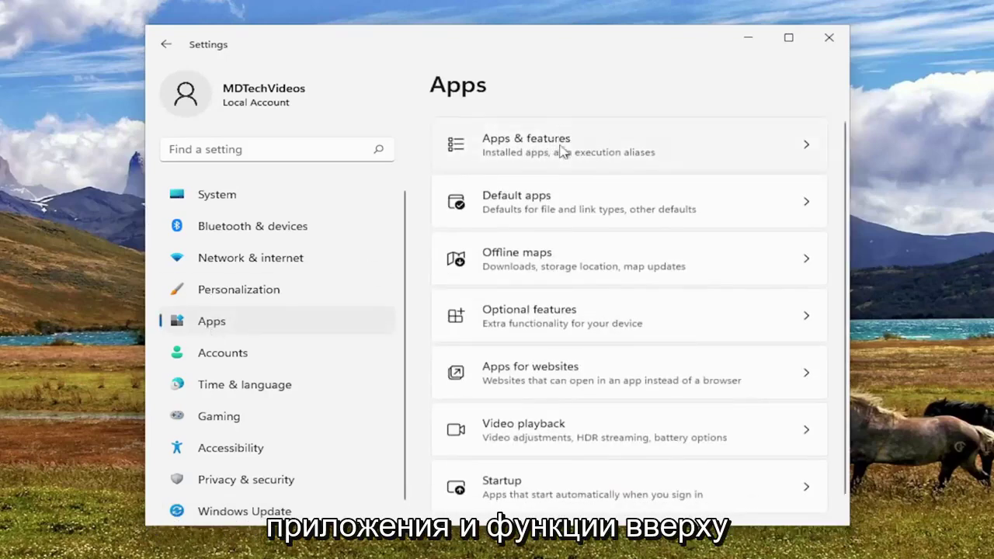
{"action": "left_click", "coordinate": [562, 151]}
{"action": "left_click", "coordinate": [478, 341]}
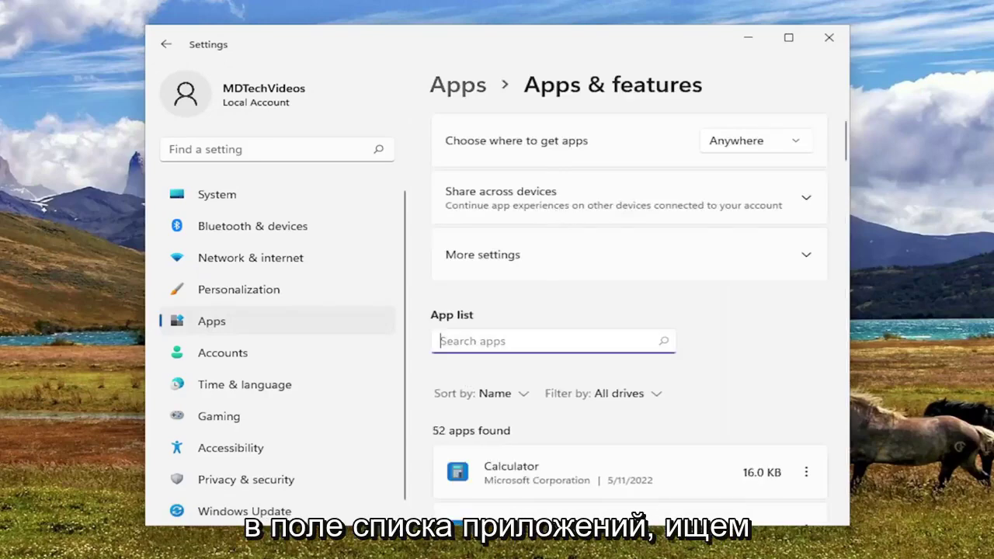
{"action": "type", "text": "xbox"}
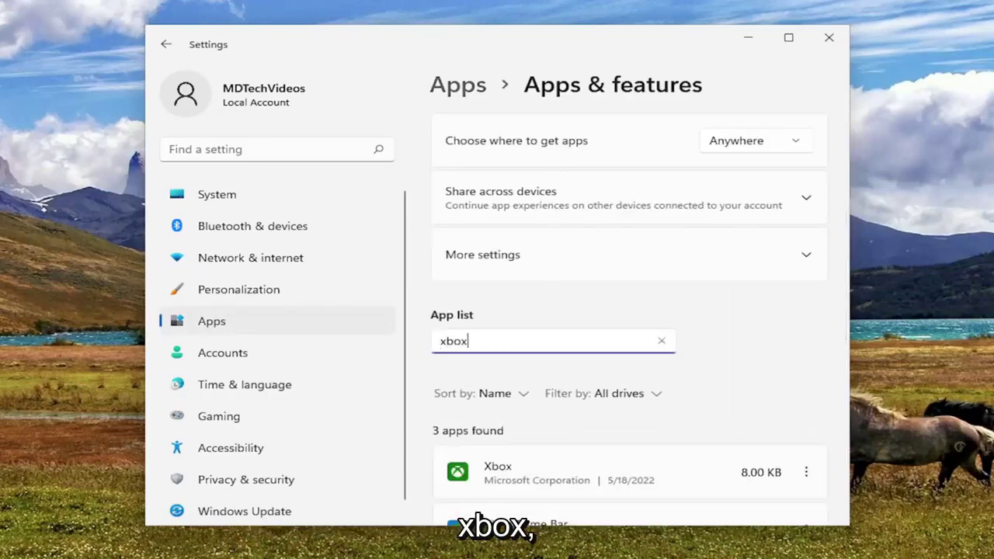
{"action": "scroll", "coordinate": [629, 310], "scroll_direction": "down", "scroll_amount": 2}
{"action": "scroll", "coordinate": [690, 323], "scroll_direction": "down", "scroll_amount": 2}
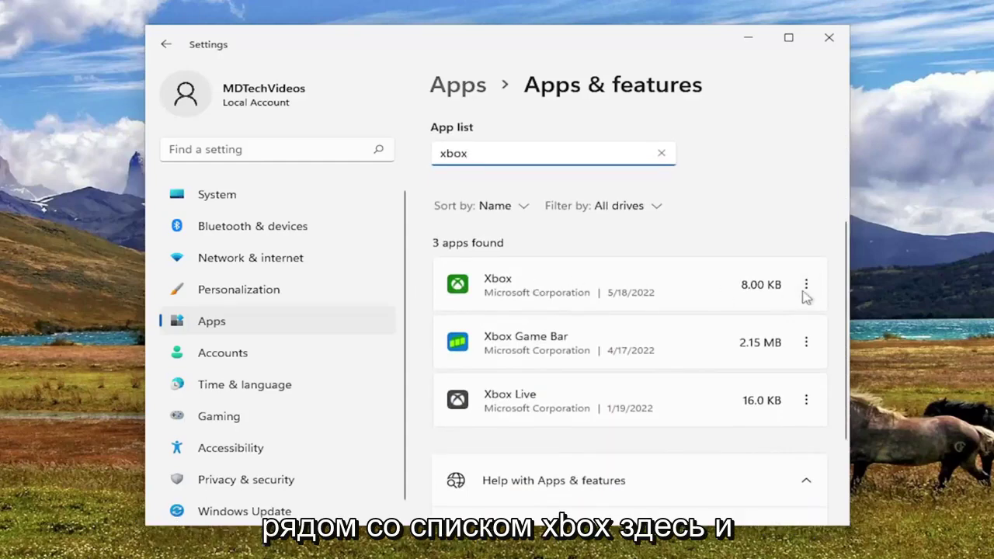
{"action": "left_click", "coordinate": [807, 286]}
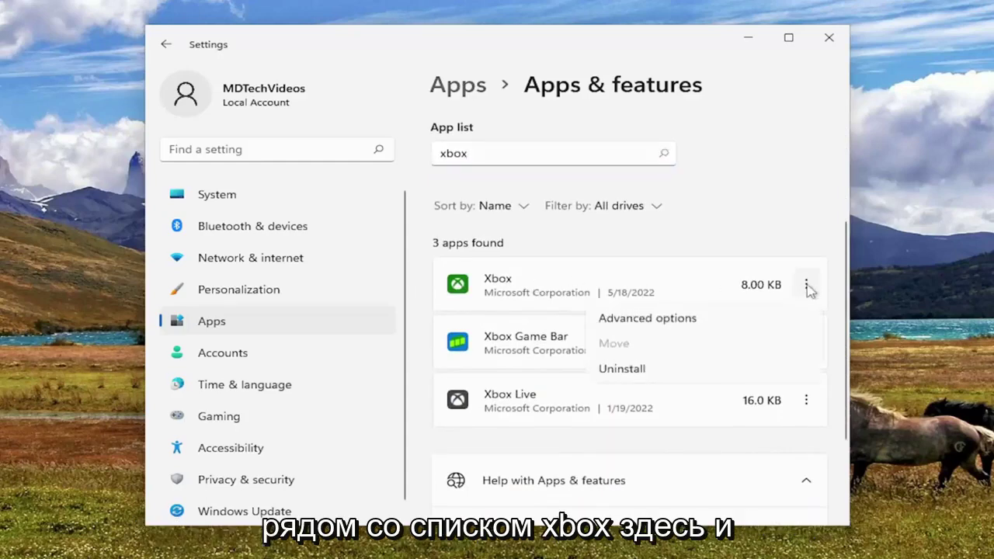
{"action": "left_click", "coordinate": [666, 320]}
{"action": "scroll", "coordinate": [627, 279], "scroll_direction": "down", "scroll_amount": 5}
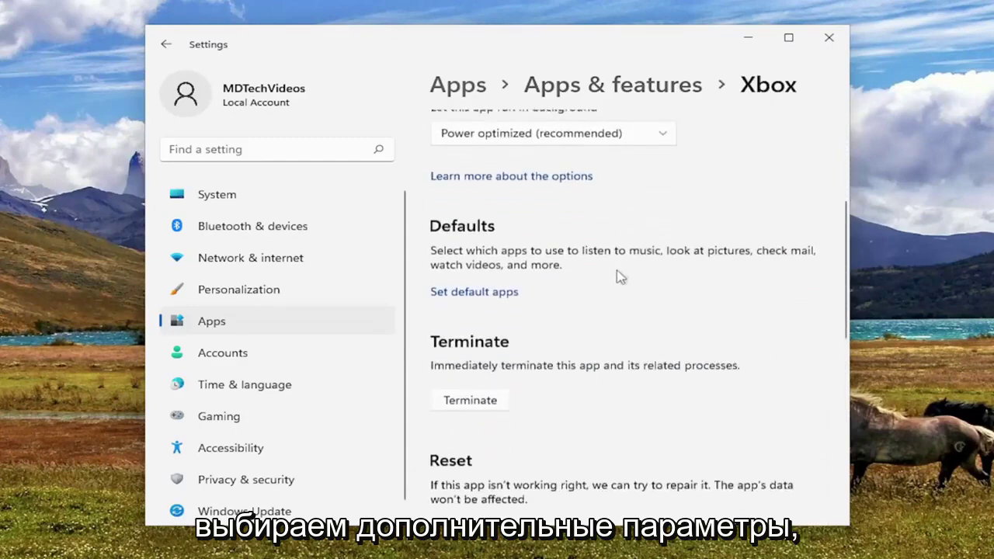
Repair the Xbox app, reset it with confirmation, then close Settings.
{"action": "scroll", "coordinate": [609, 278], "scroll_direction": "down", "scroll_amount": 1}
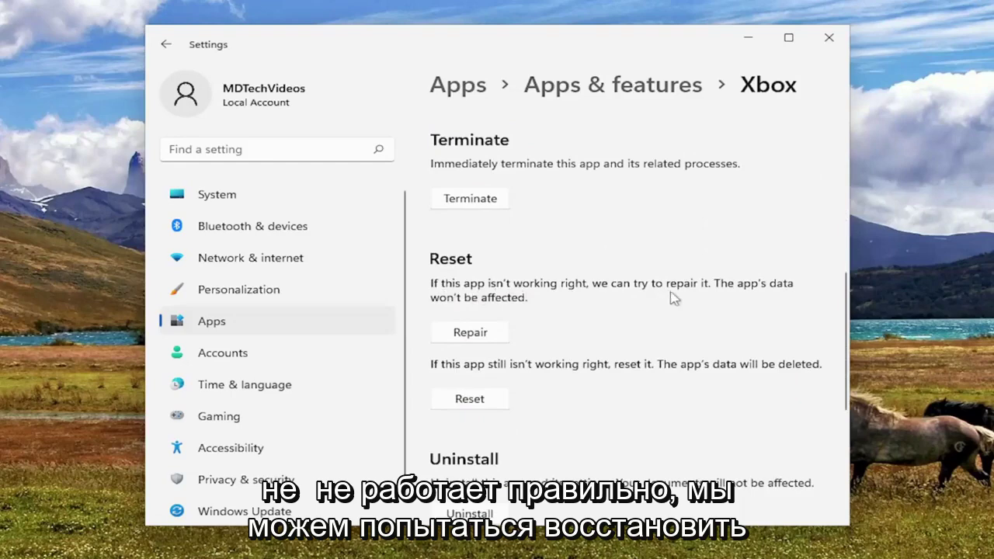
{"action": "left_click", "coordinate": [470, 334]}
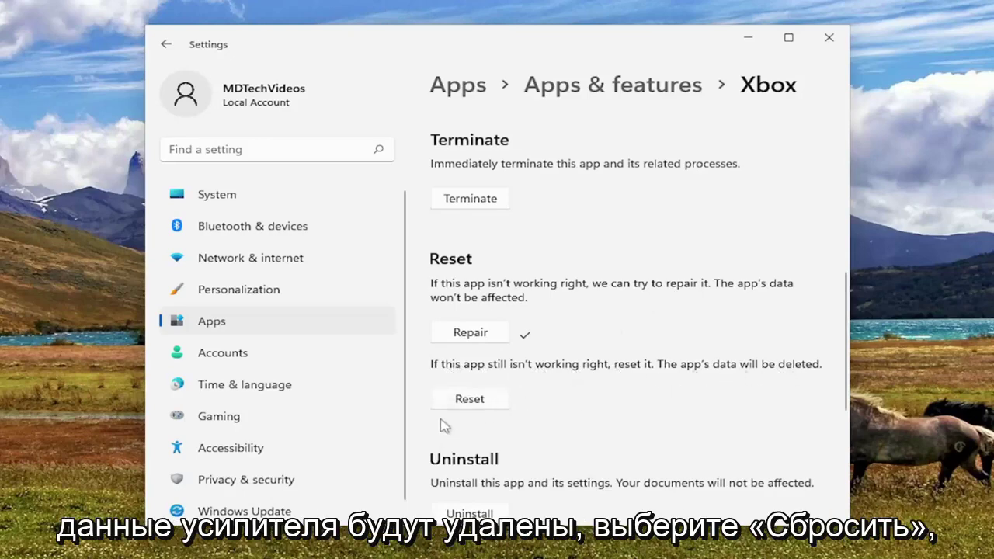
{"action": "left_click", "coordinate": [477, 401]}
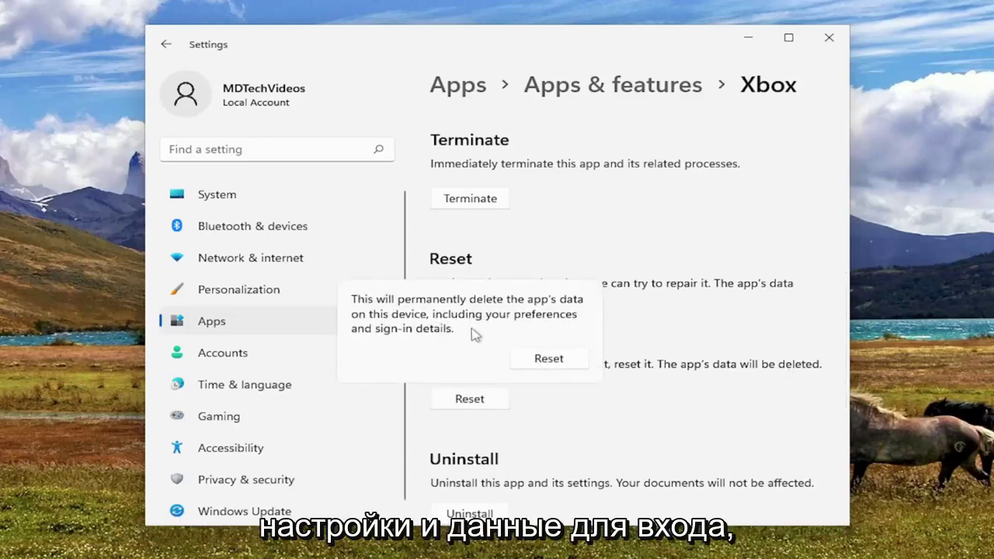
{"action": "left_click", "coordinate": [547, 357]}
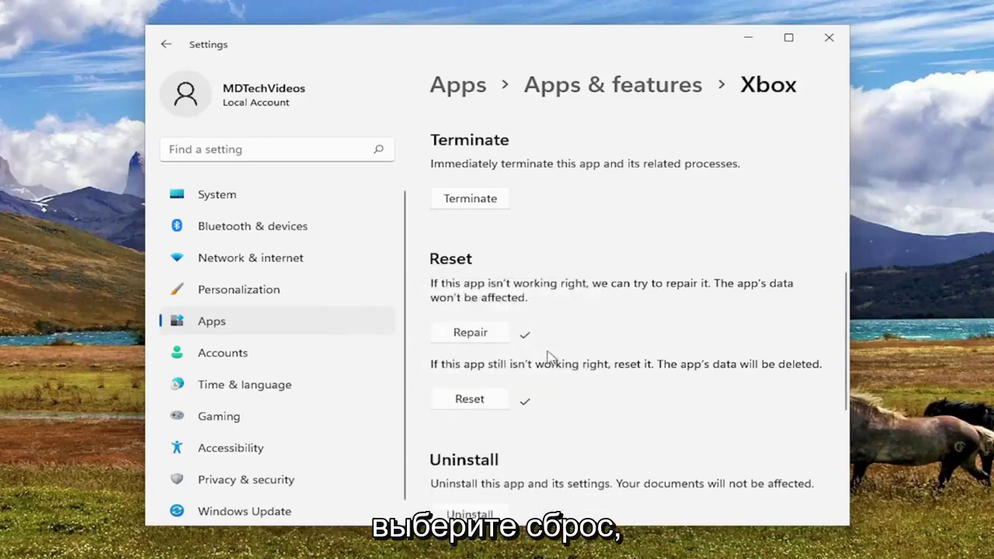
{"action": "left_click", "coordinate": [830, 38]}
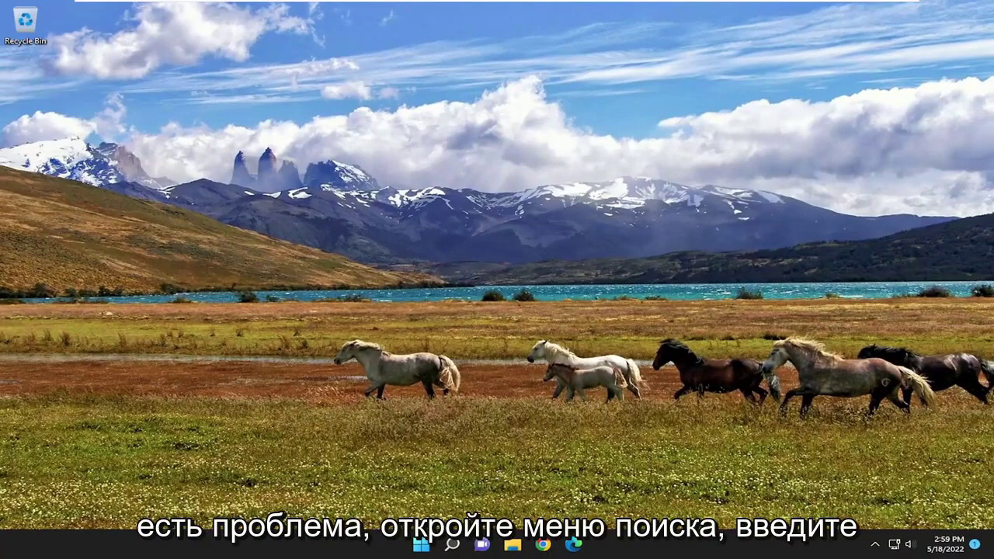
Run Command Prompt as administrator from a 'cmd' search, approving the UAC prompt.
{"action": "left_click", "coordinate": [452, 545]}
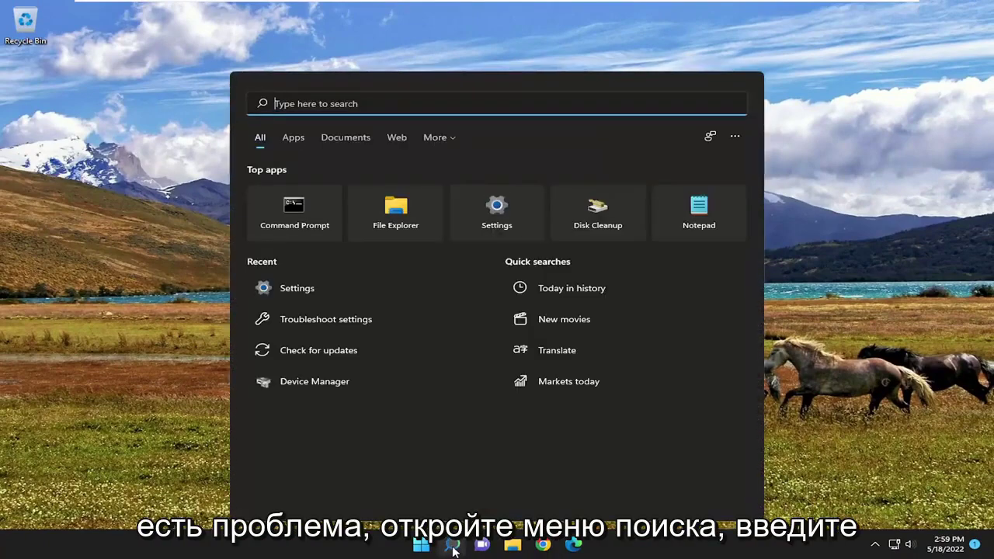
{"action": "type", "text": "cmd"}
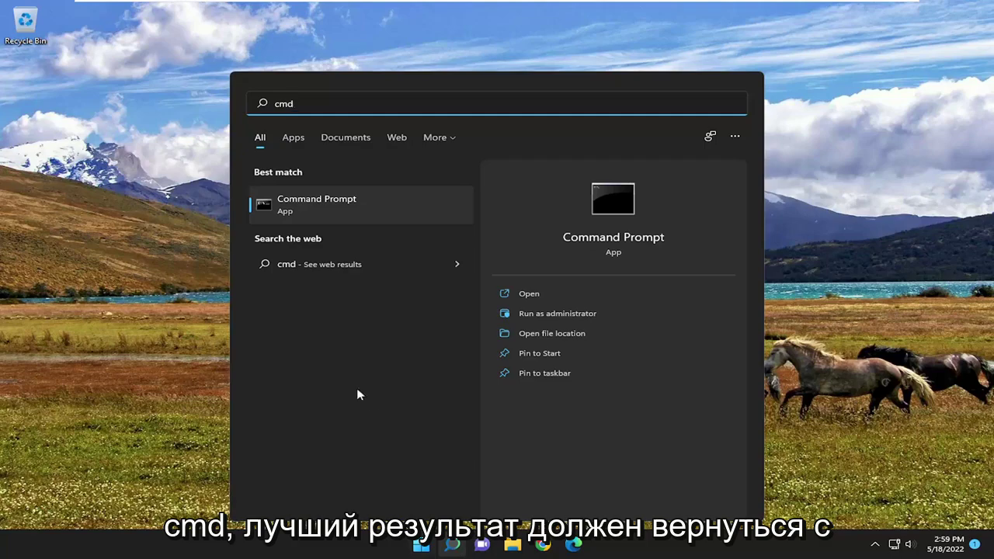
{"action": "right_click", "coordinate": [311, 202]}
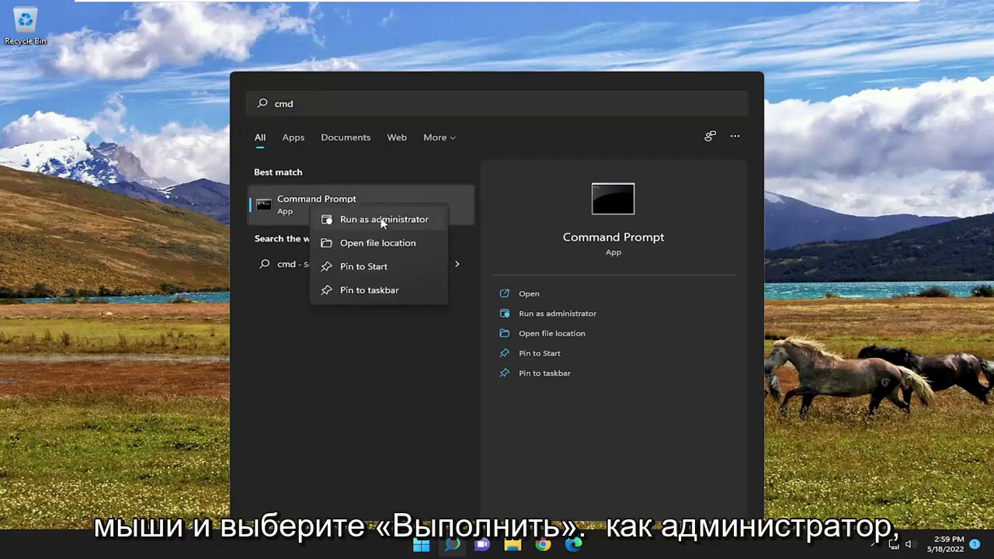
{"action": "left_click", "coordinate": [384, 219]}
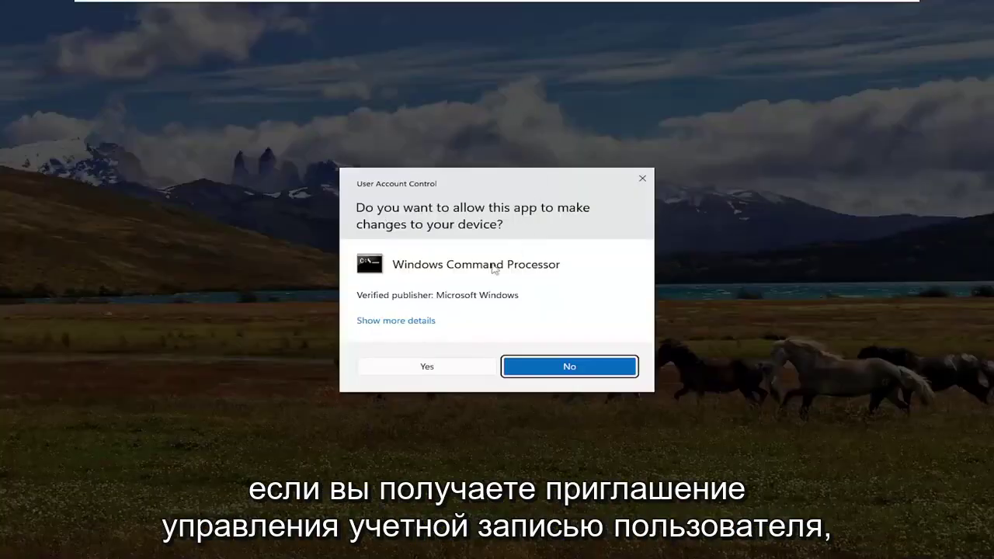
{"action": "left_click", "coordinate": [421, 367]}
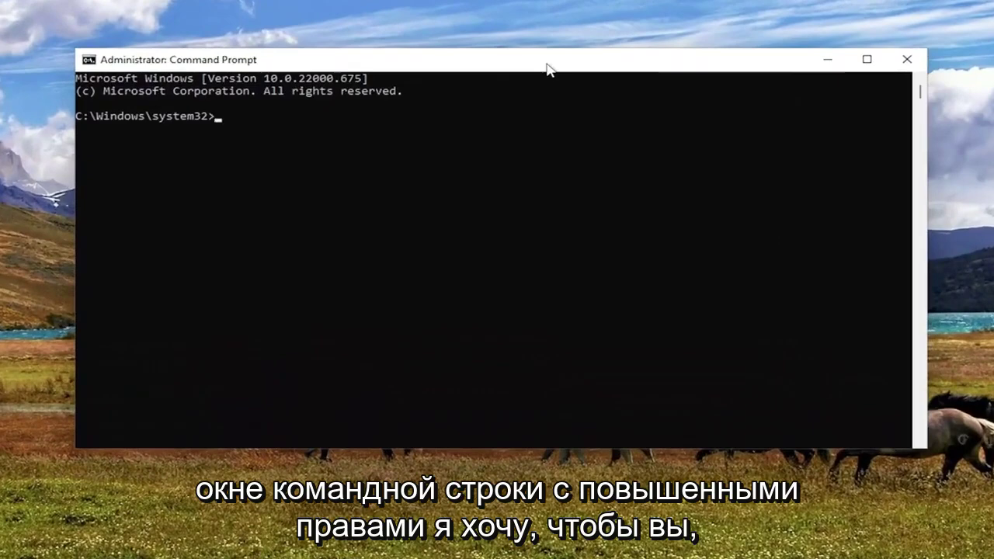
Run ipconfig /flushdns and netsh winsock reset, then close the Command Prompt window.
{"action": "type", "text": "i"}
{"action": "type", "text": "pconf"}
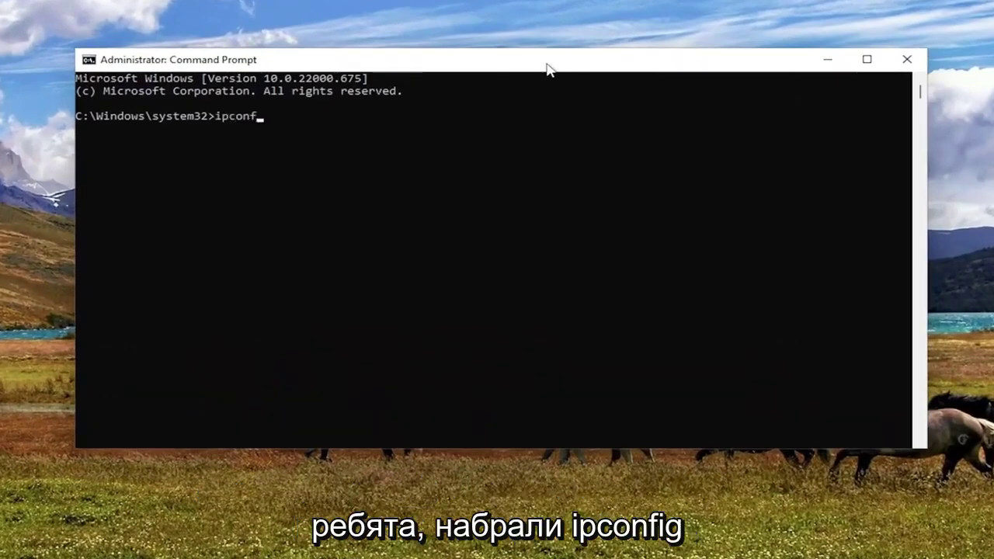
{"action": "type", "text": "ig /flushdns"}
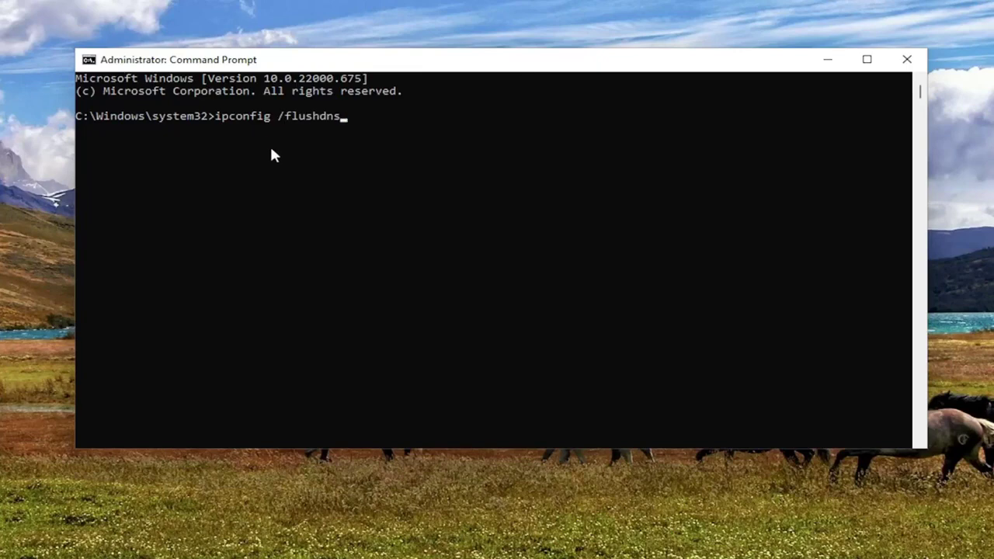
{"action": "key", "text": "Return"}
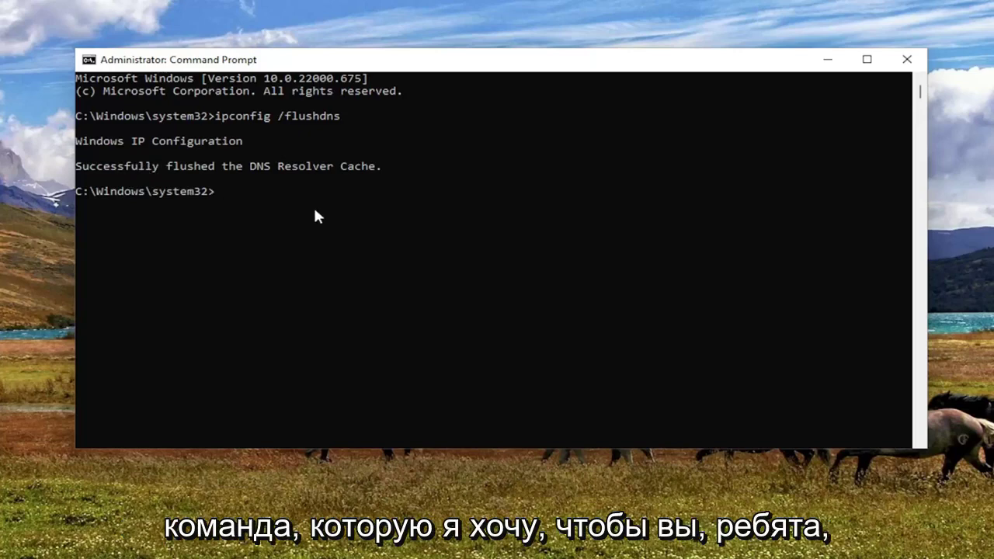
{"action": "type", "text": "netsh"}
{"action": "type", "text": " w"}
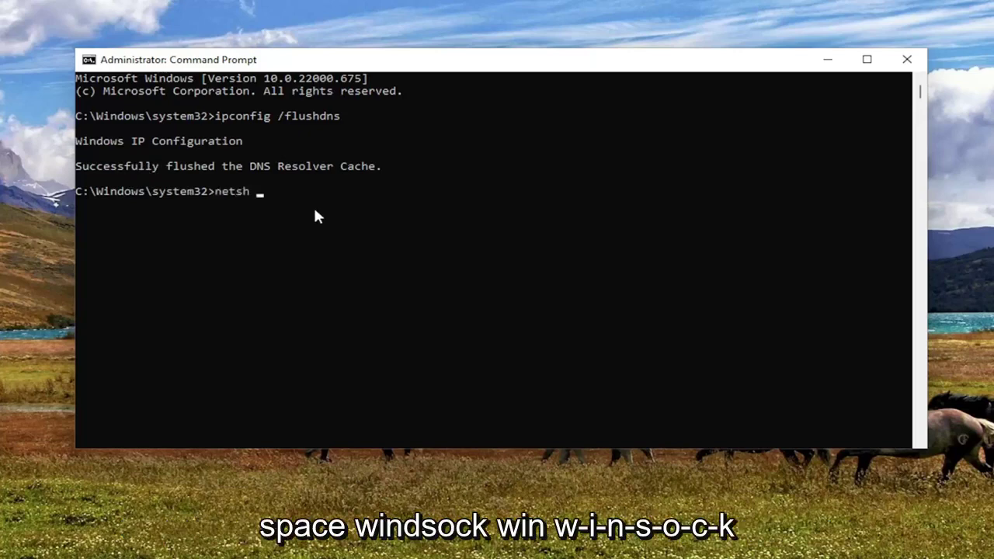
{"action": "type", "text": "insock reset"}
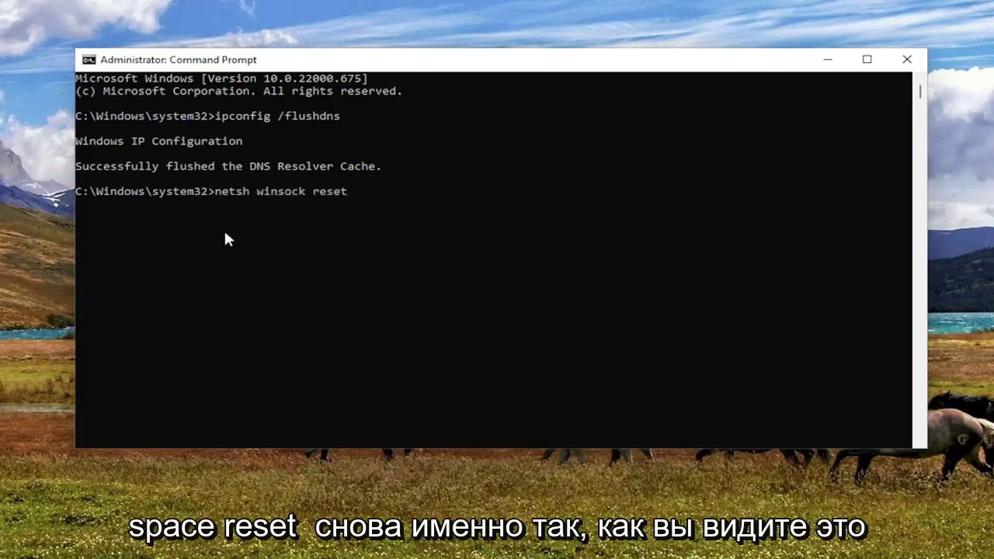
{"action": "key", "text": "Return"}
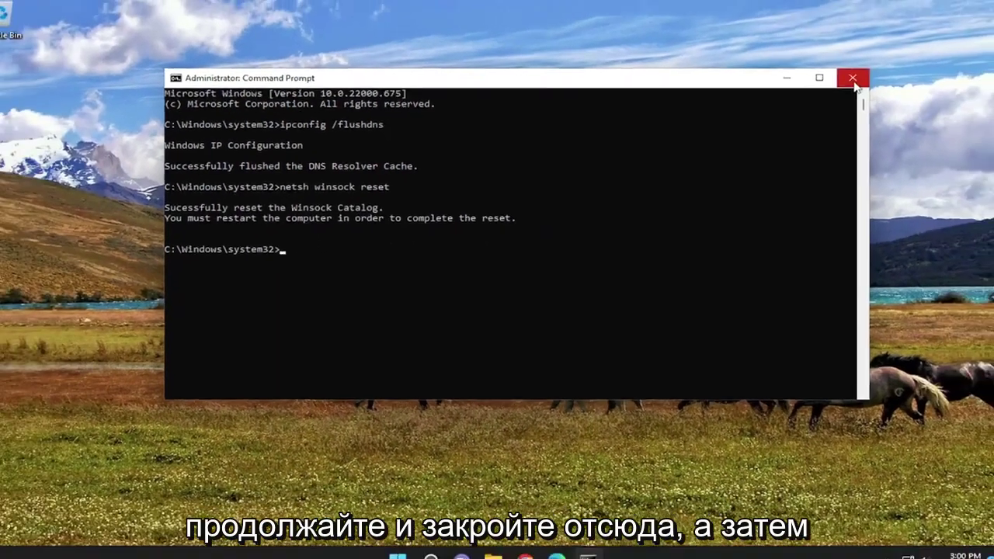
{"action": "left_click", "coordinate": [906, 59]}
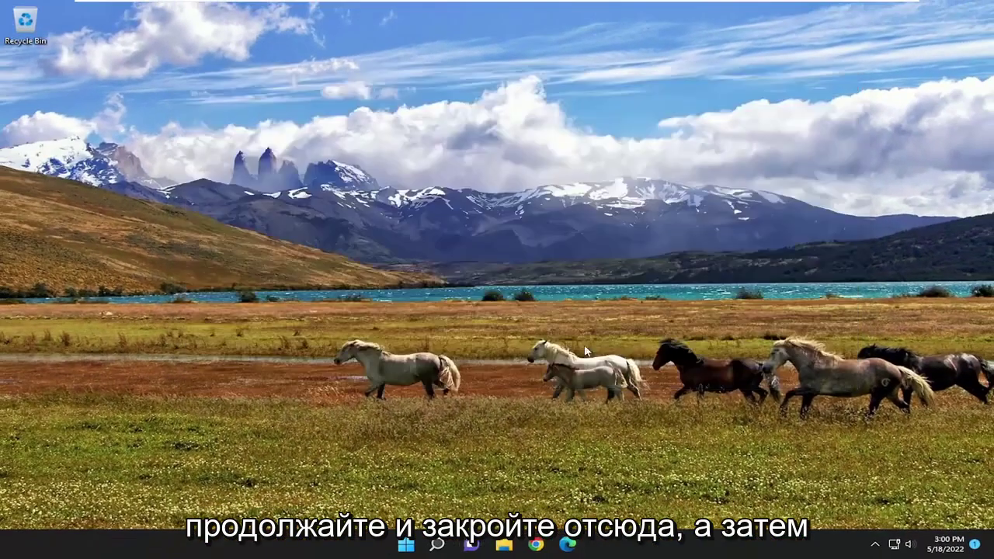